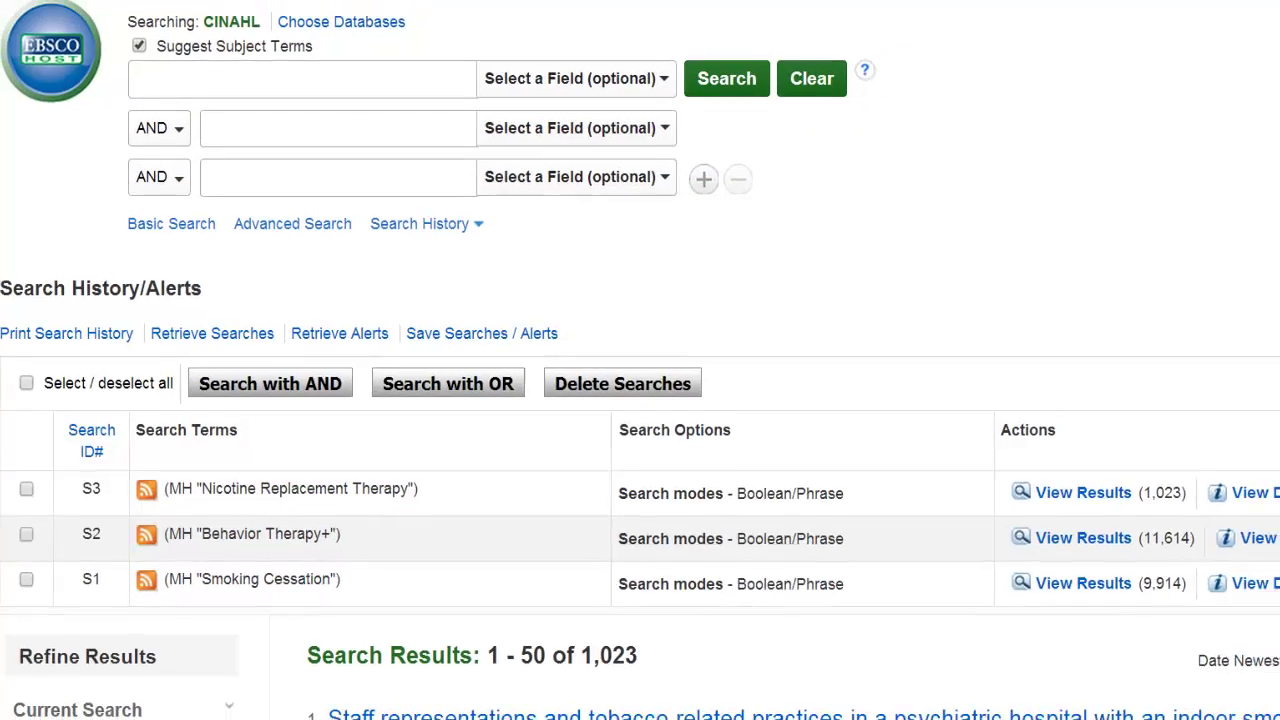
Step: Search 'nicotine gum' as a keyword rather than a subject heading, adding S4 with 110 results
{"action": "left_click", "coordinate": [455, 89]}
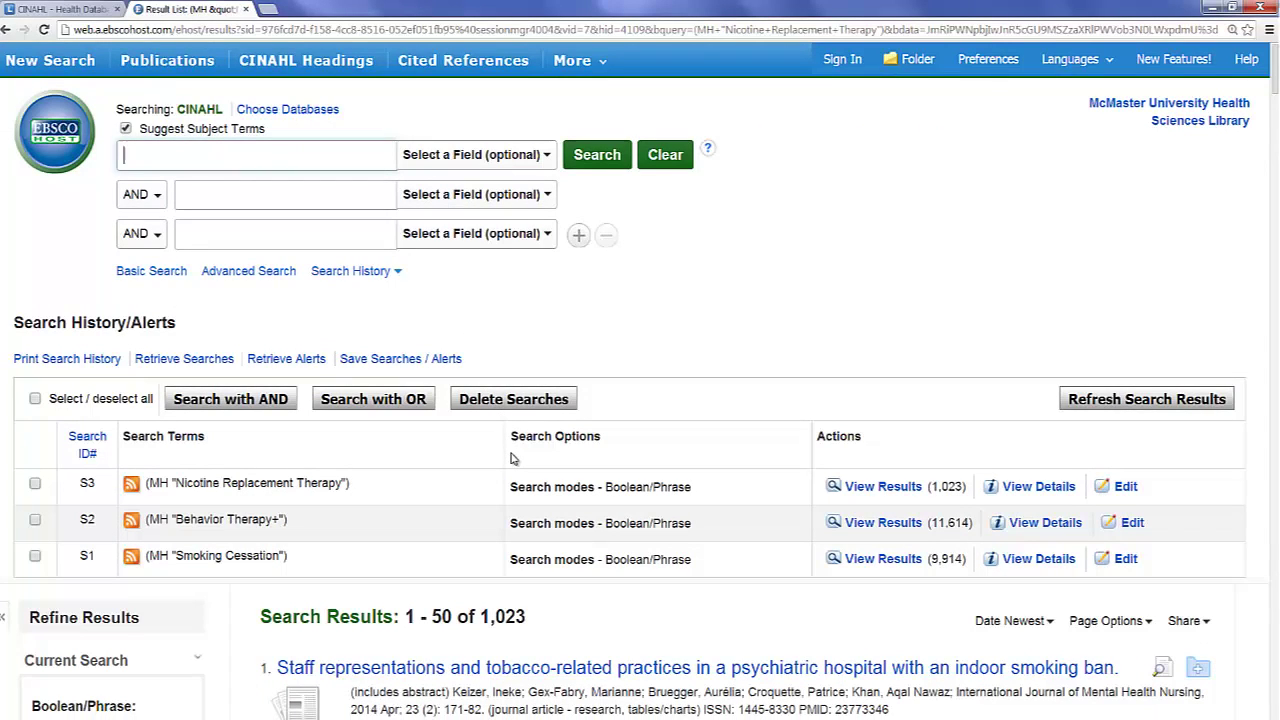
{"action": "type", "text": "nicotine gum"}
{"action": "left_click", "coordinate": [569, 158]}
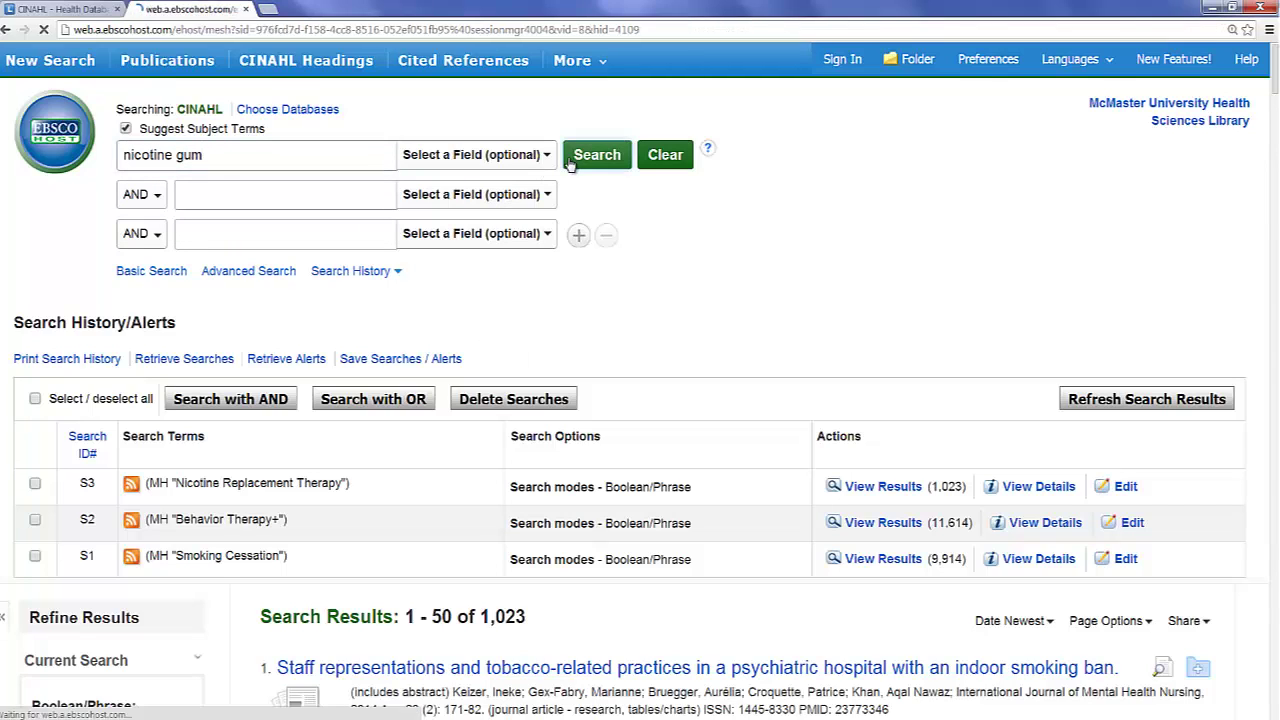
{"action": "left_click_drag", "start_coordinate": [1275, 413], "coordinate": [1276, 616]}
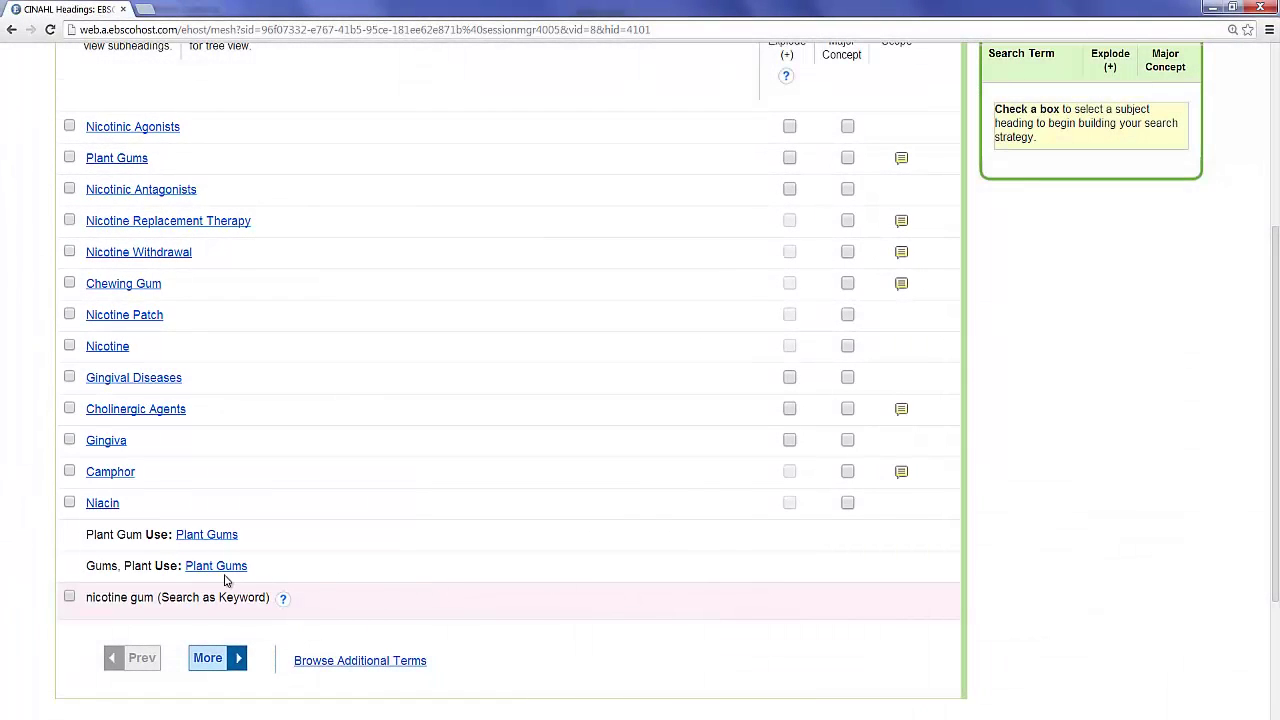
{"action": "left_click", "coordinate": [70, 597]}
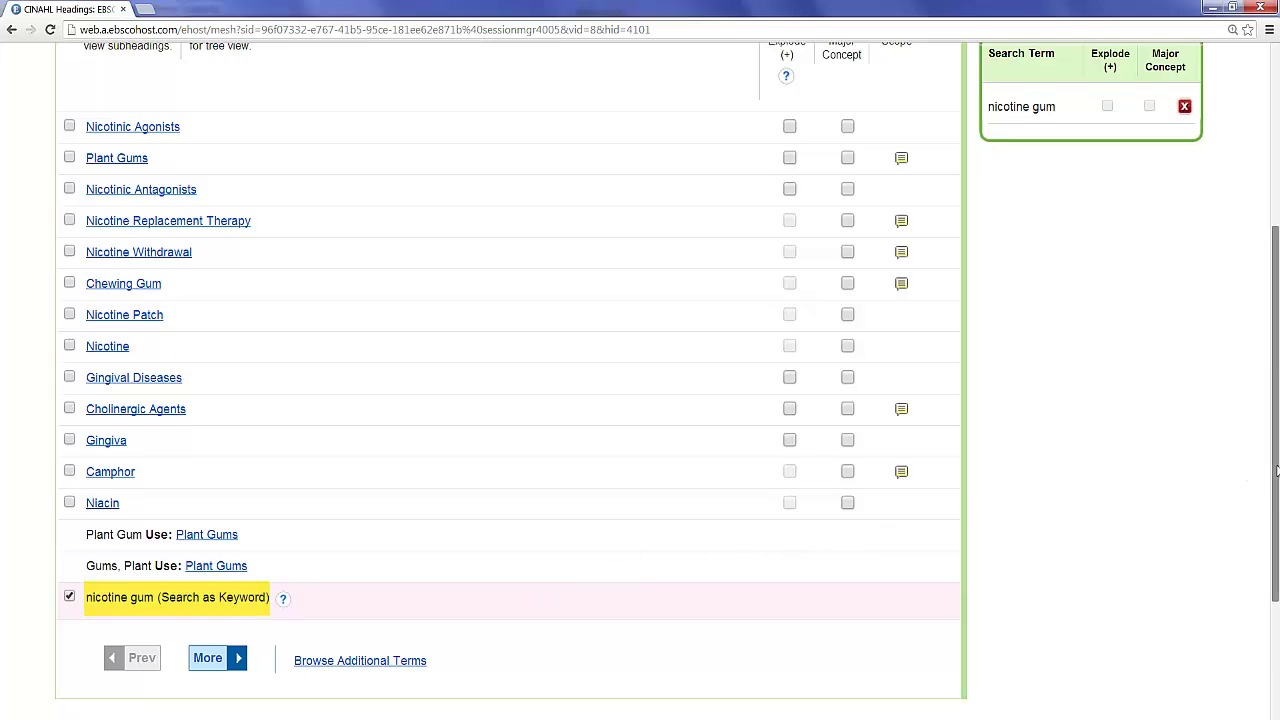
{"action": "left_click_drag", "start_coordinate": [1272, 472], "coordinate": [1275, 362]}
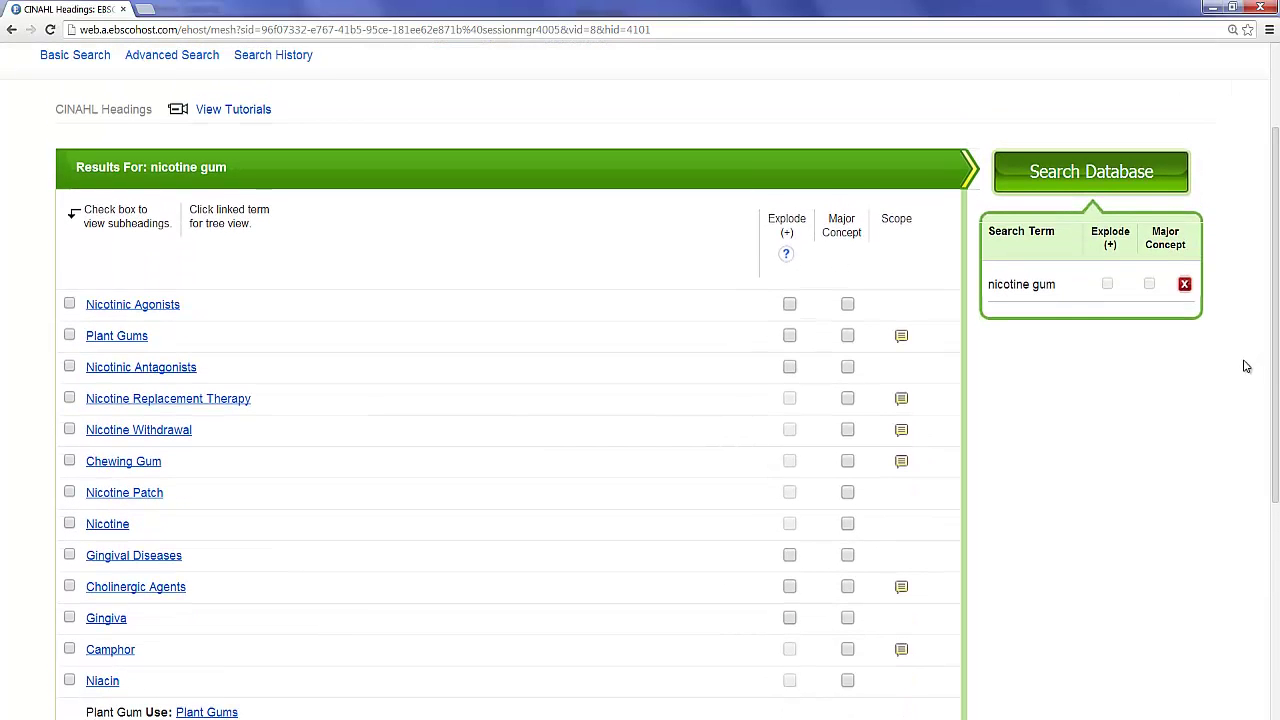
{"action": "left_click", "coordinate": [1133, 184]}
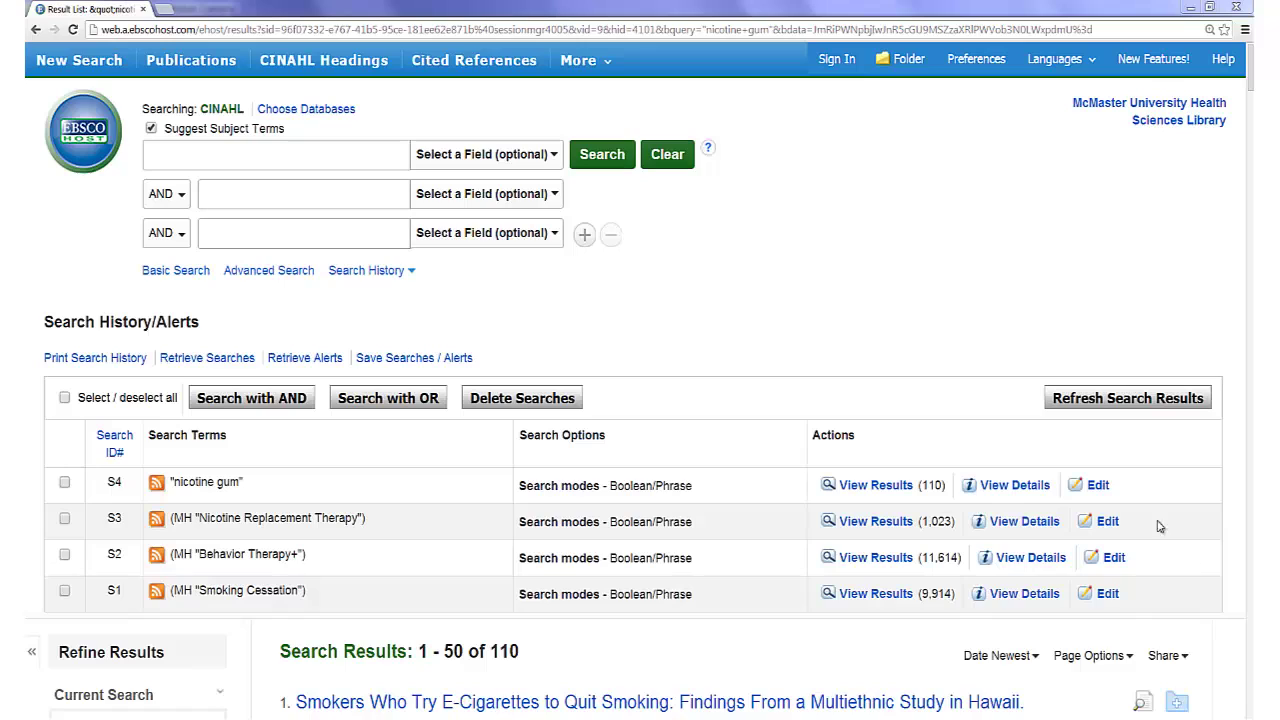
Step: With S4 'nicotine gum' (110 results) listed in Search History, return to the search box
{"action": "left_click", "coordinate": [390, 160]}
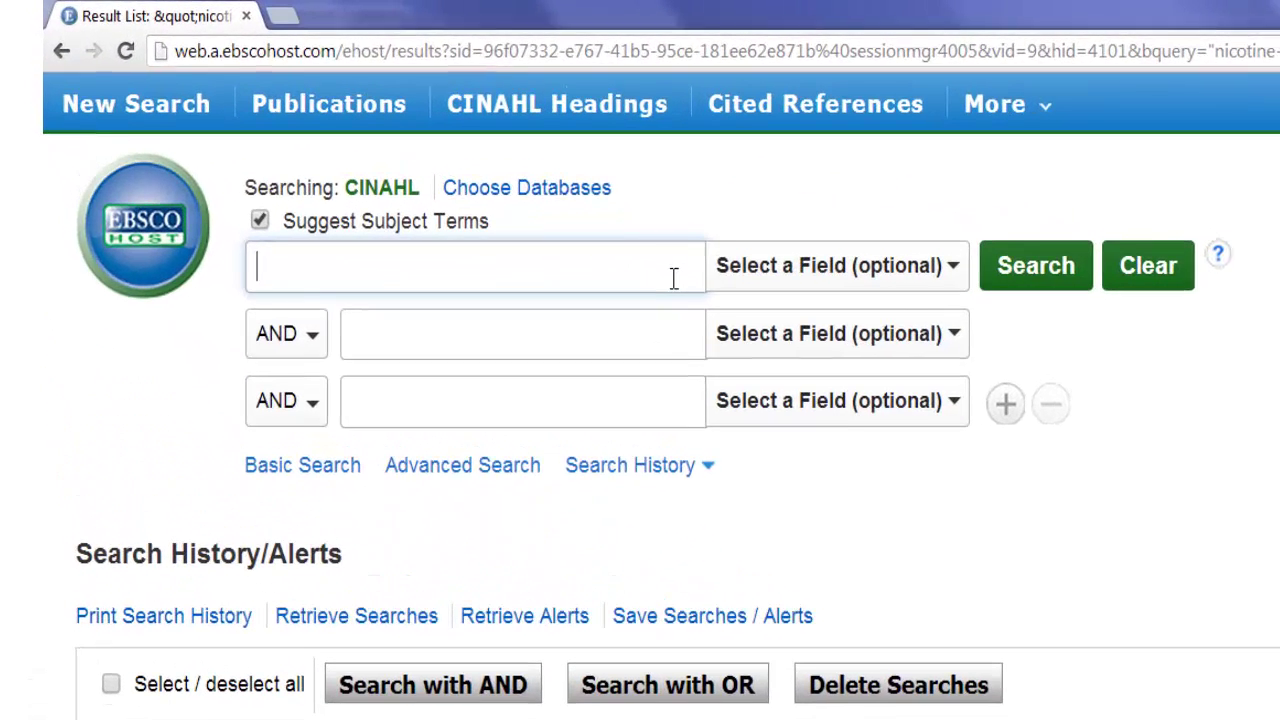
Step: Run 'electronic cigarette*' as a truncated keyword search, adding S5 to the history
{"action": "type", "text": "el"}
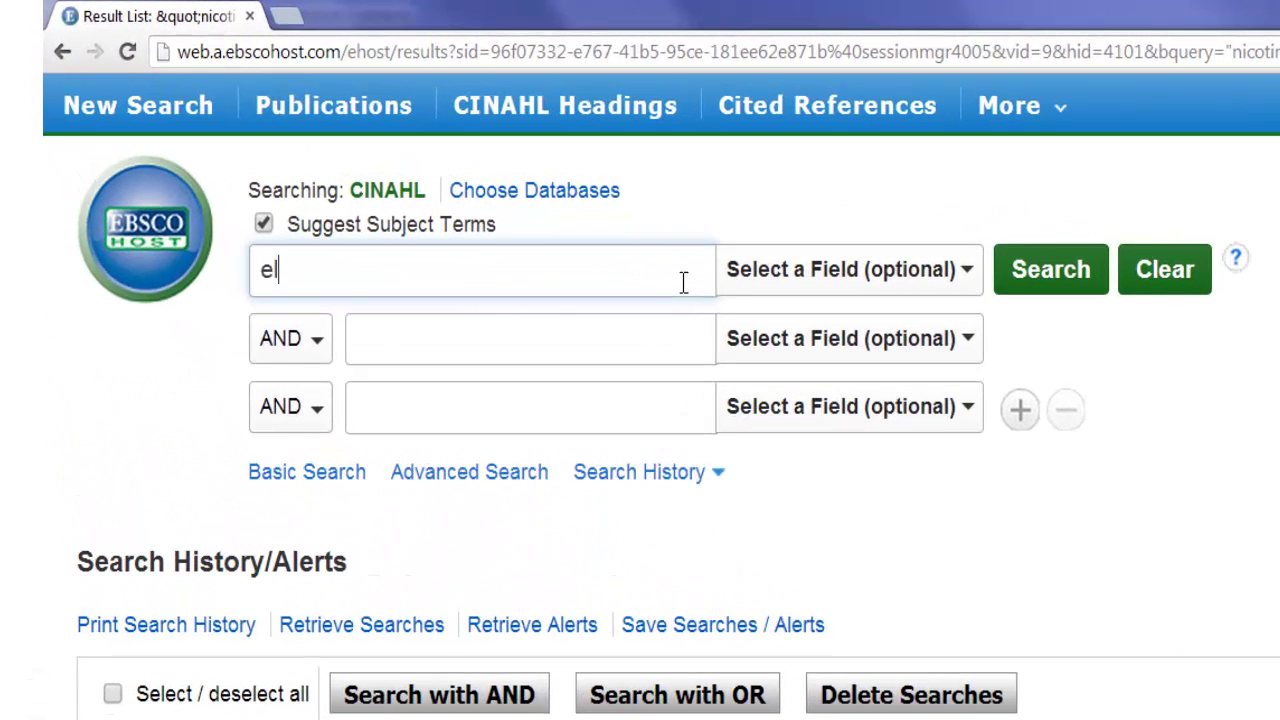
{"action": "type", "text": "ectronic ci"}
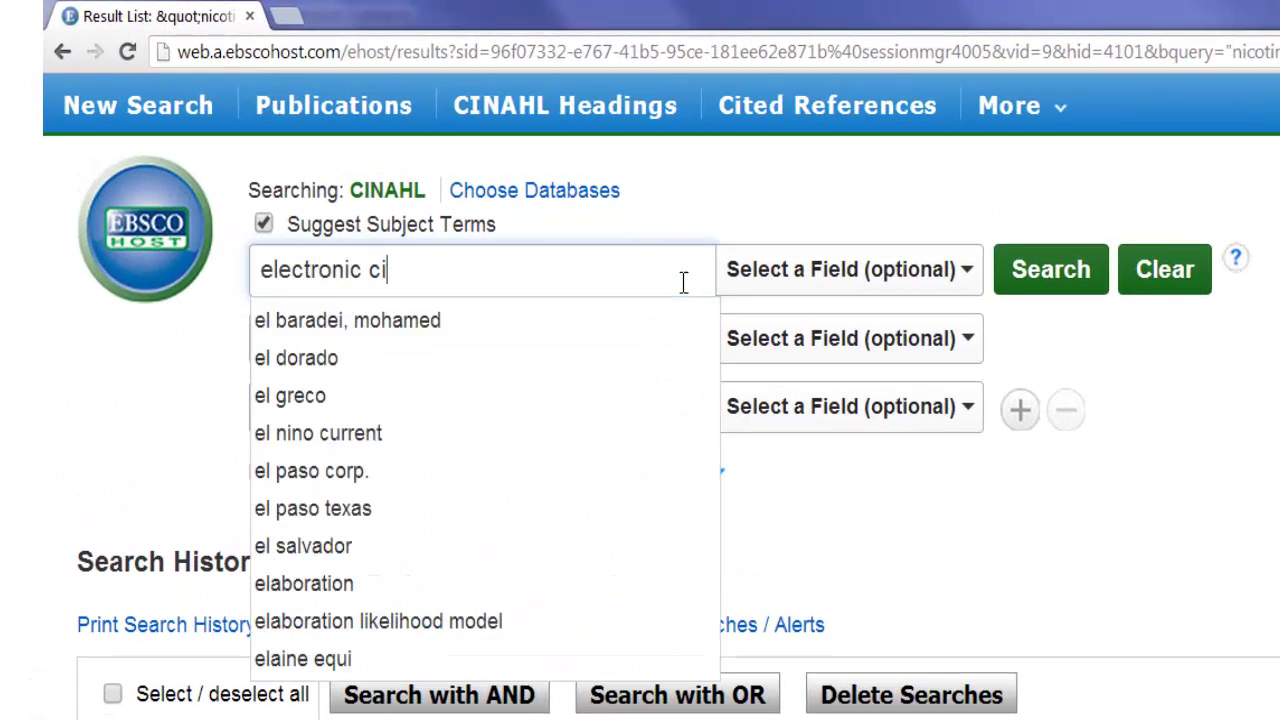
{"action": "type", "text": "garettes"}
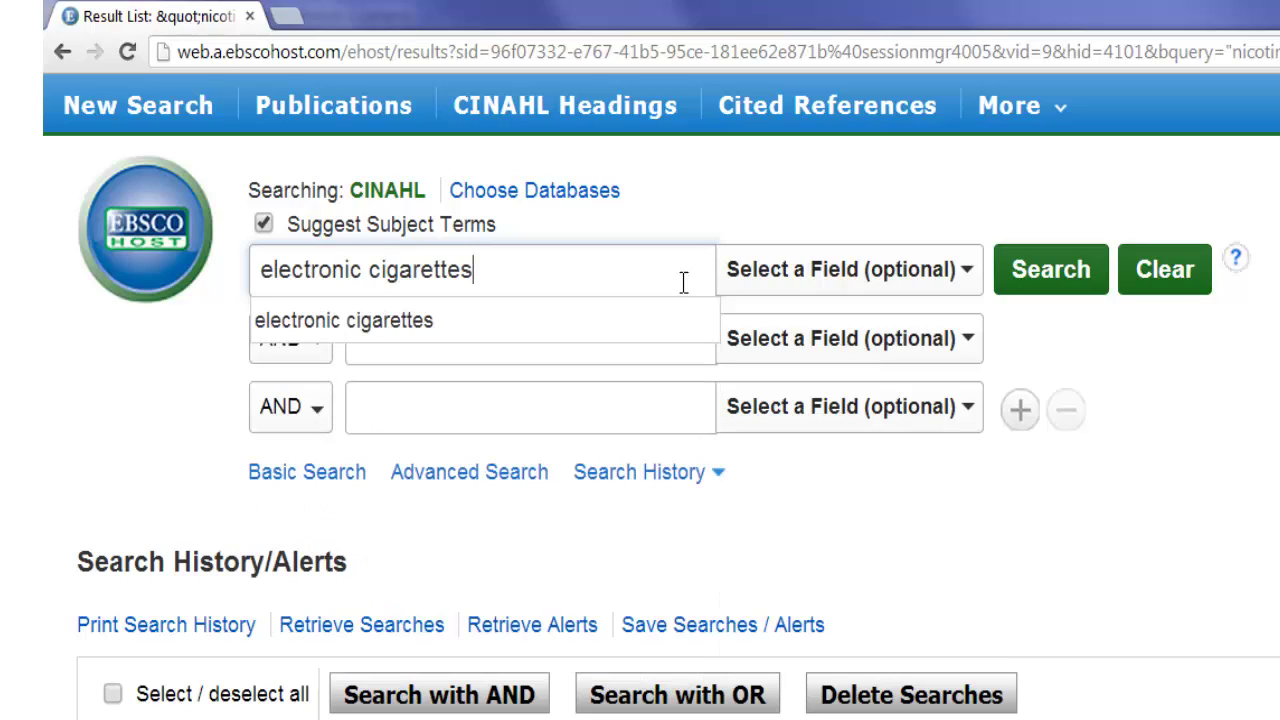
{"action": "key", "text": "BackSpace"}
{"action": "type", "text": "*"}
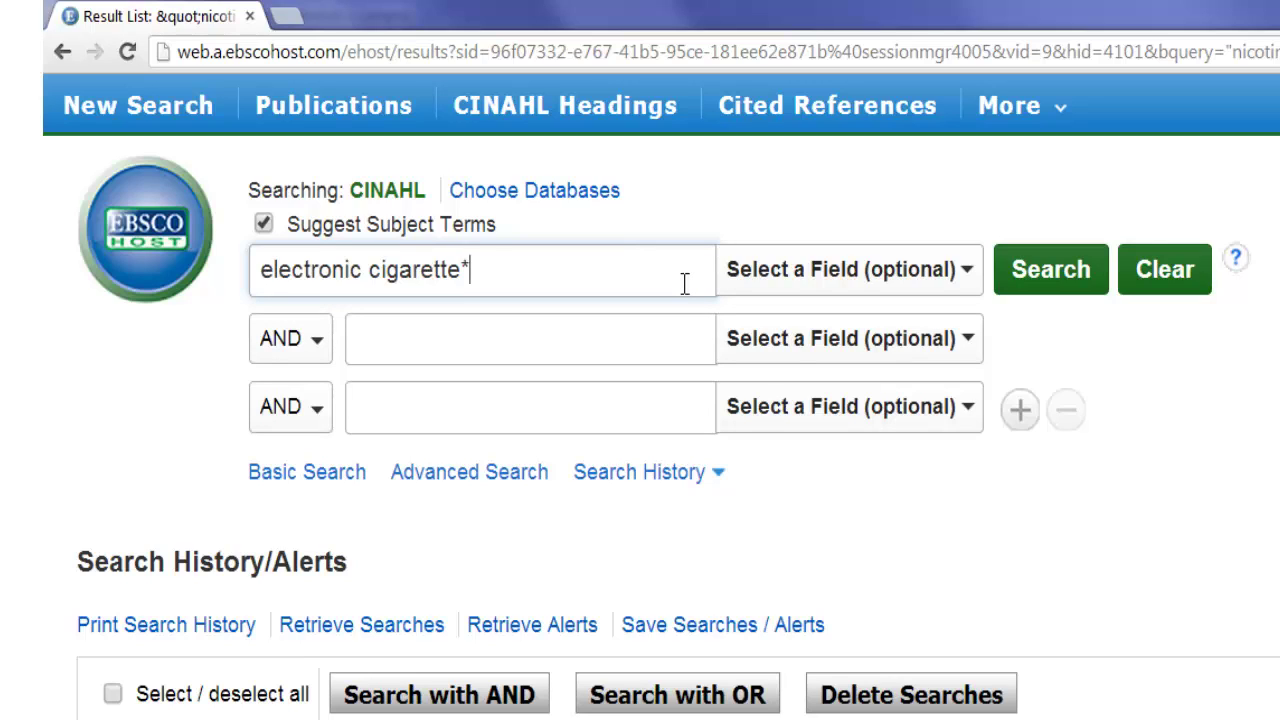
{"action": "left_click", "coordinate": [1022, 285]}
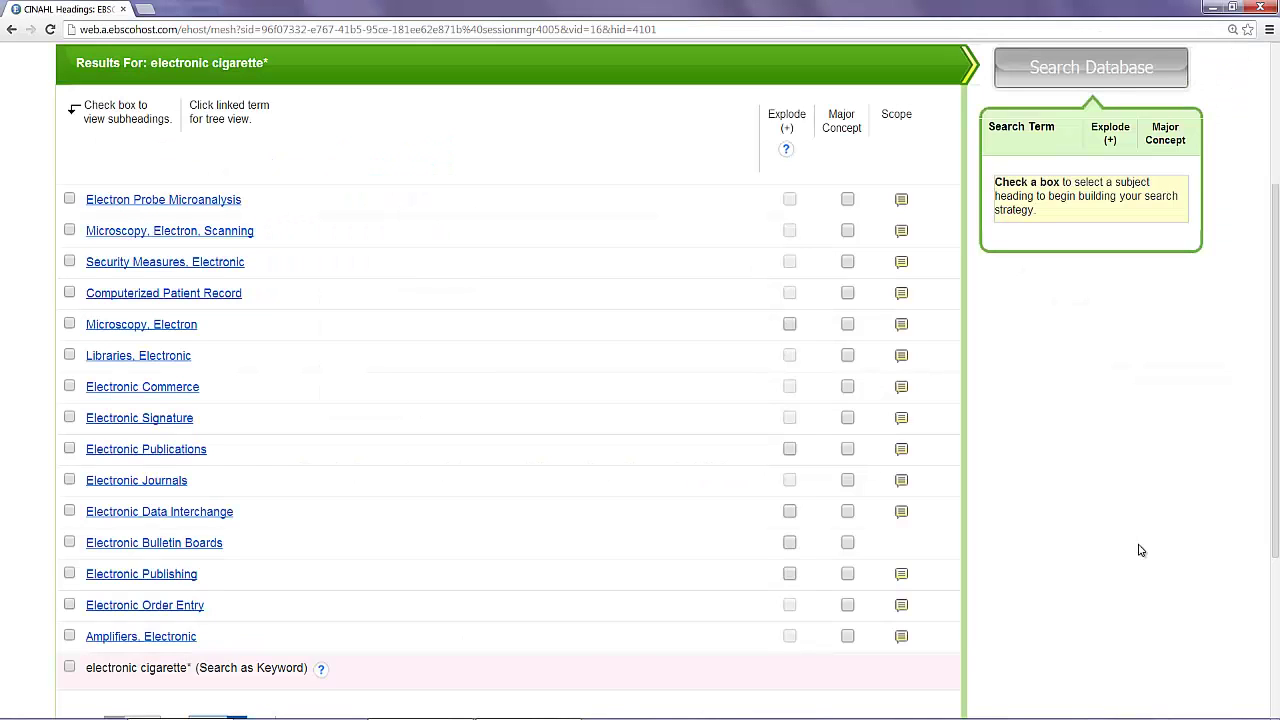
{"action": "left_click", "coordinate": [69, 666]}
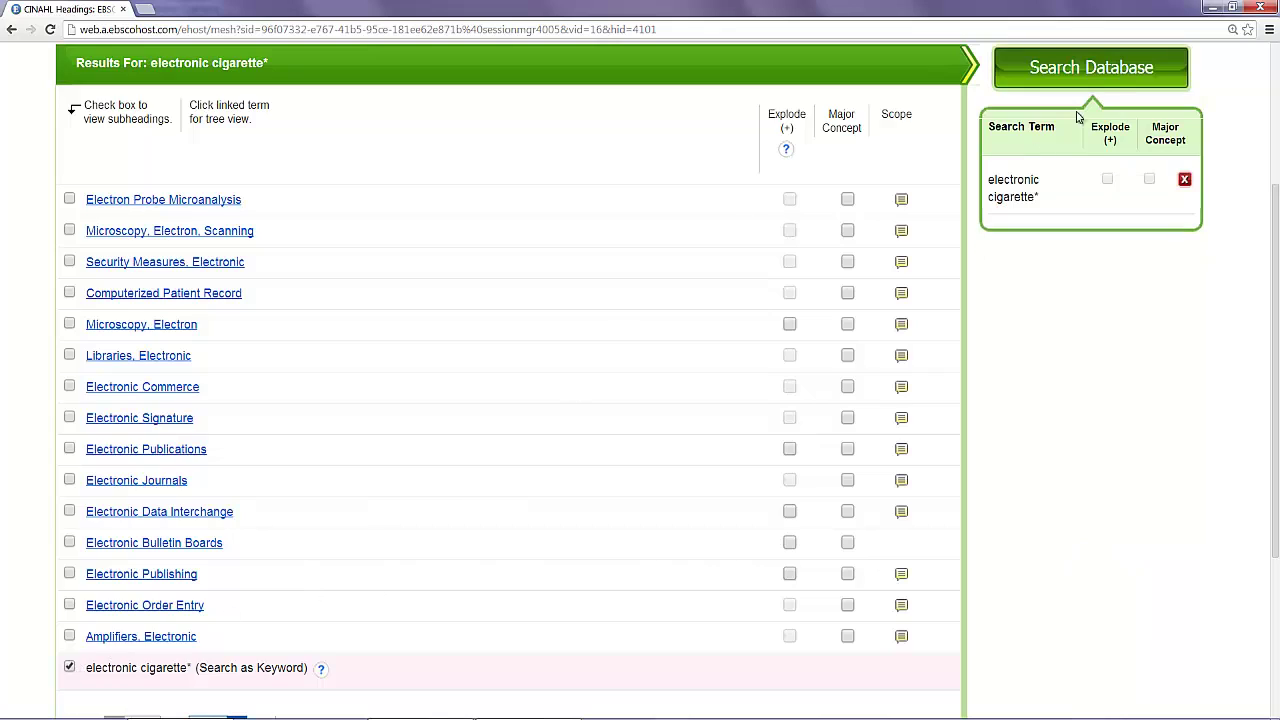
{"action": "left_click", "coordinate": [1108, 78]}
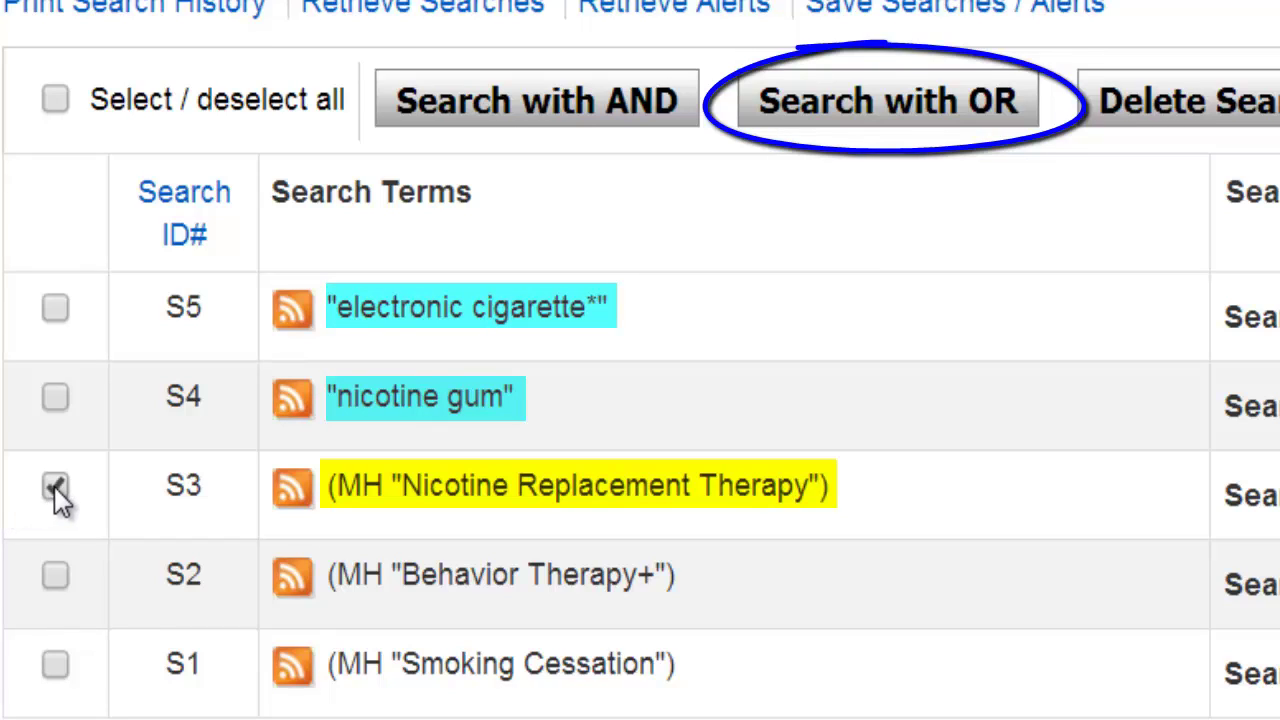
Step: Combine S3, S4 and S5 with OR into S6, returning 1,144 results
{"action": "left_click", "coordinate": [54, 400]}
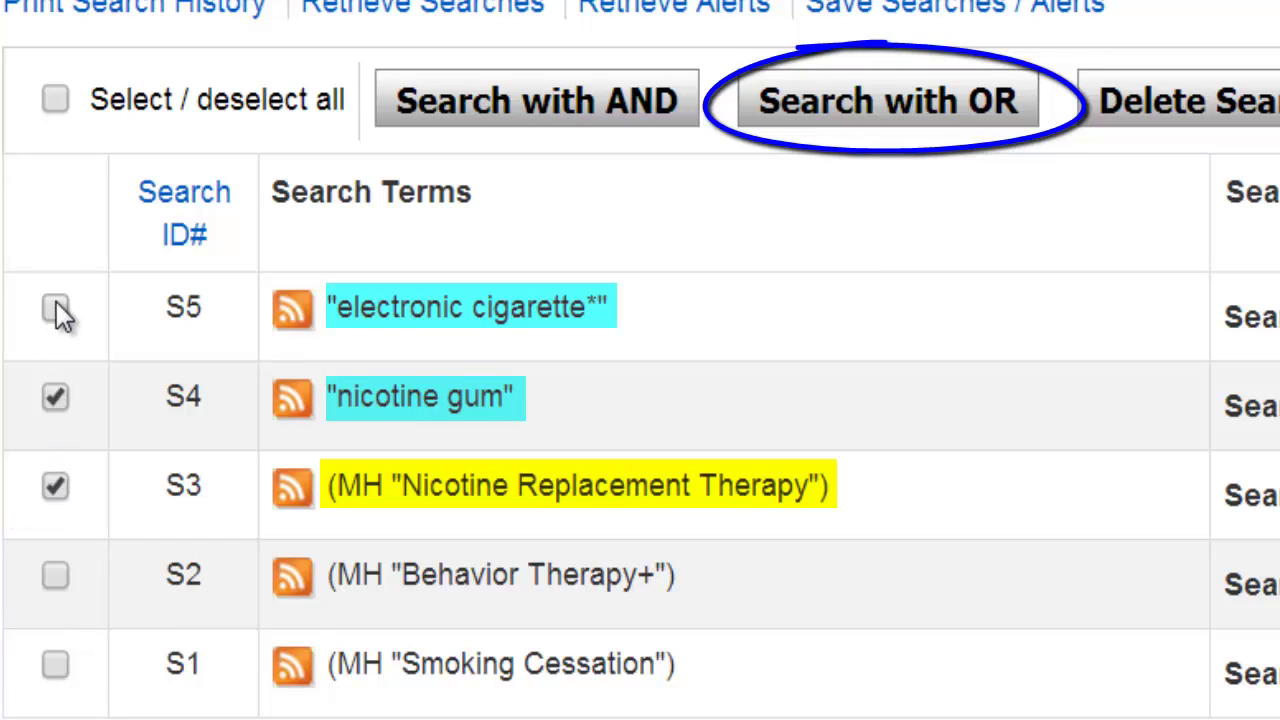
{"action": "left_click", "coordinate": [56, 310]}
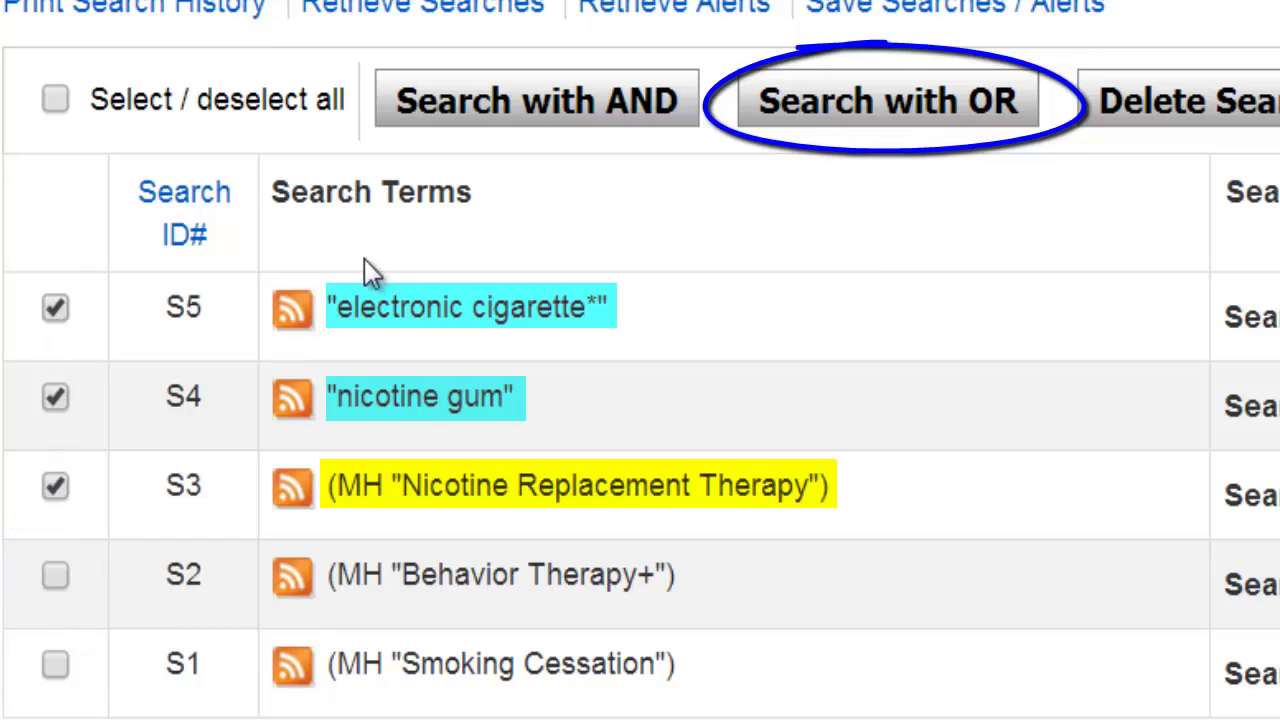
{"action": "left_click", "coordinate": [811, 113]}
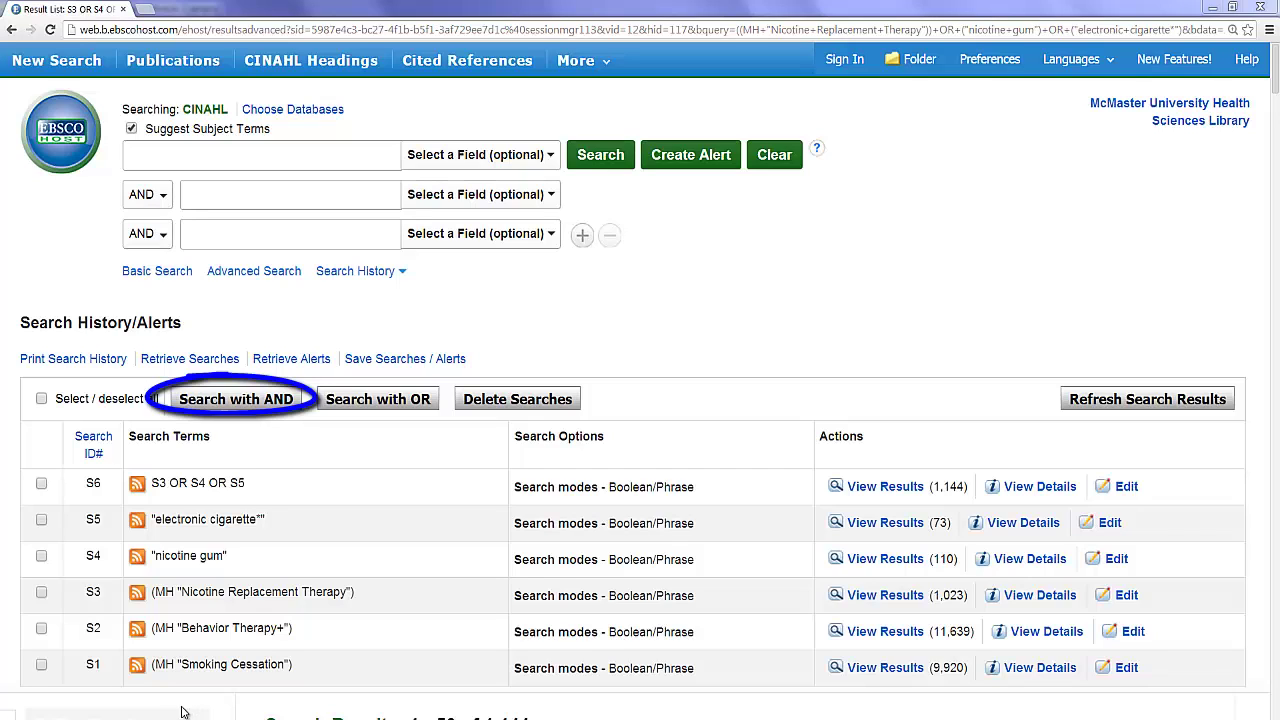
Step: Combine S1, S2 and S6 with AND into S7, giving 68 results
{"action": "left_click", "coordinate": [42, 666]}
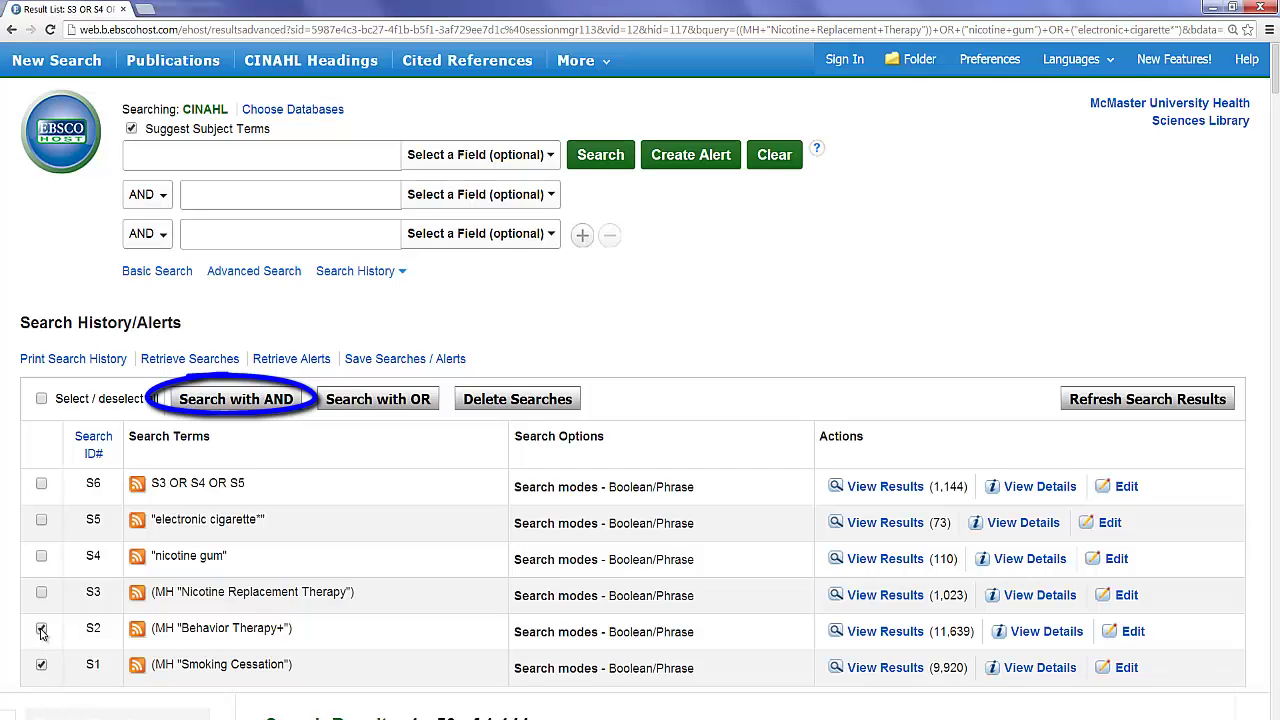
{"action": "left_click", "coordinate": [42, 484]}
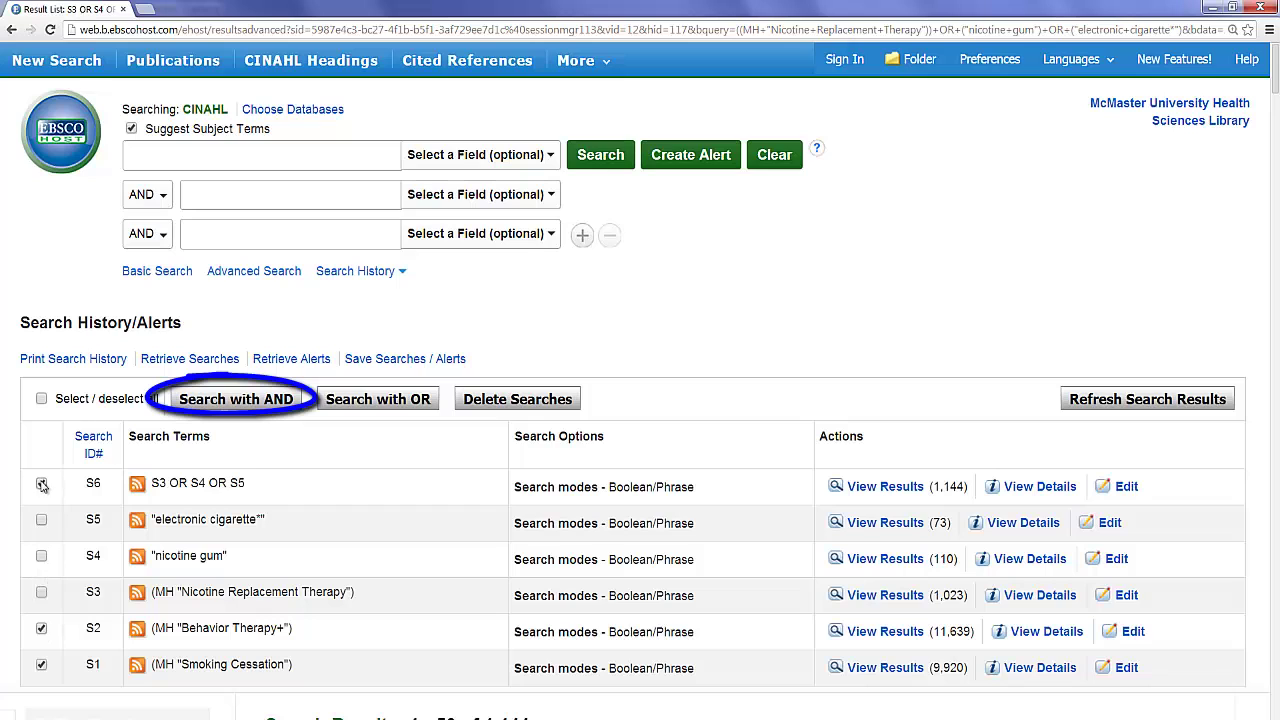
{"action": "left_click", "coordinate": [235, 402]}
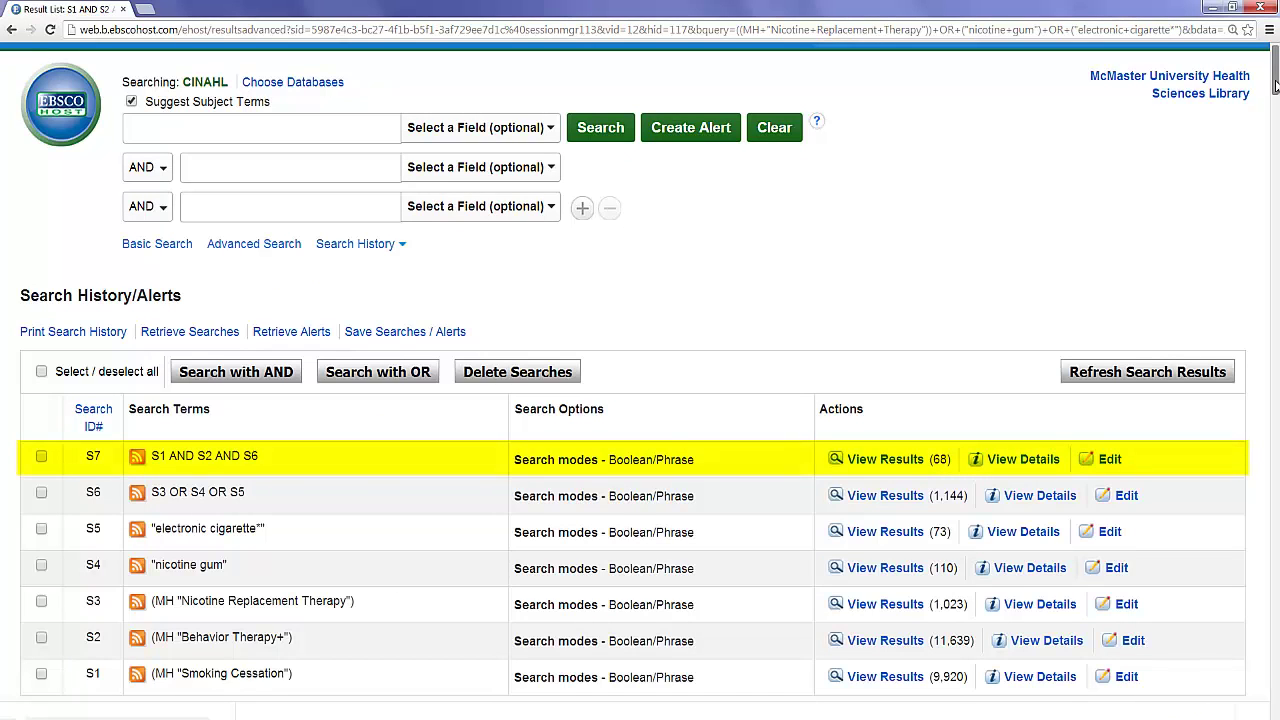
{"action": "left_click_drag", "start_coordinate": [1275, 85], "coordinate": [1275, 135]}
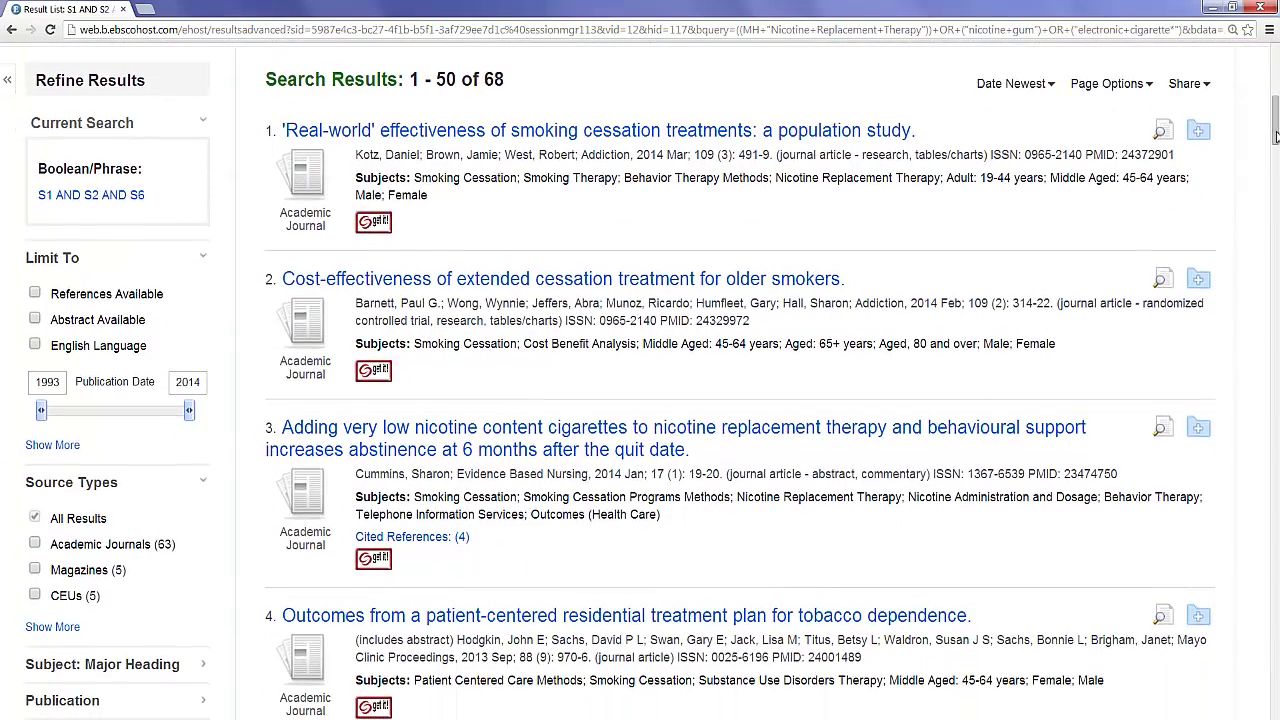
{"action": "left_click", "coordinate": [1048, 88]}
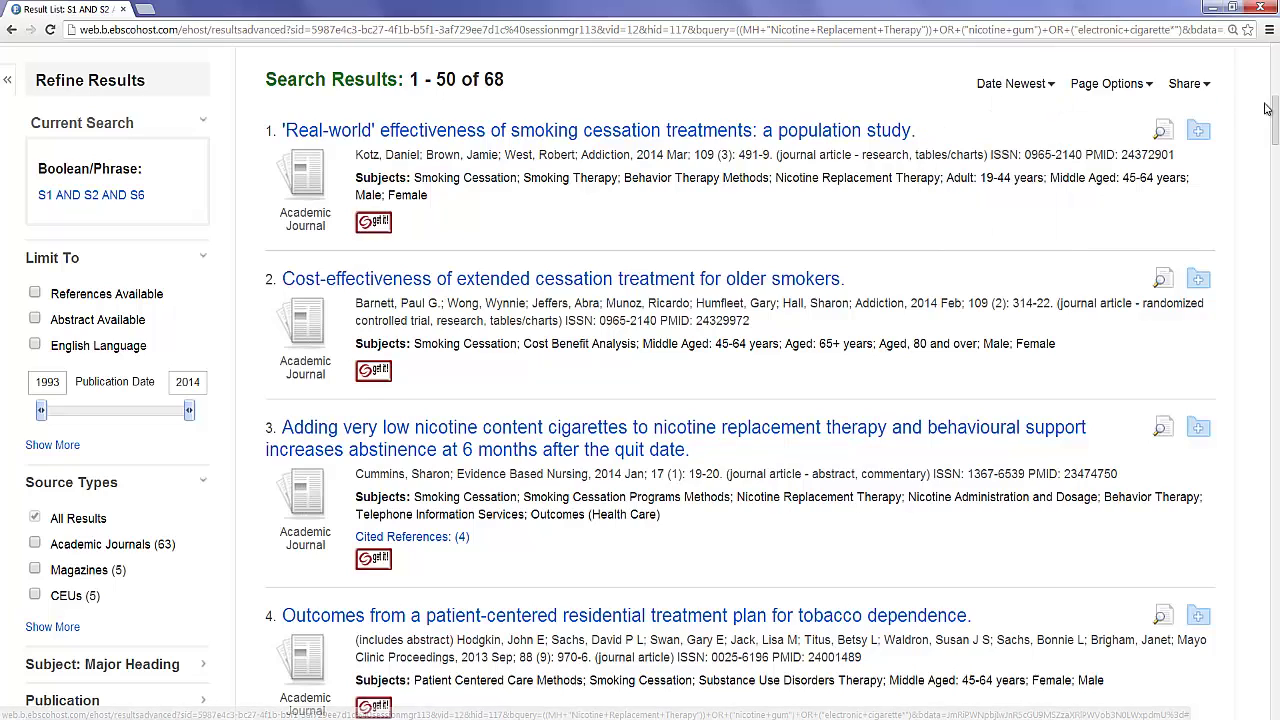
{"action": "left_click_drag", "start_coordinate": [1275, 112], "coordinate": [1275, 125]}
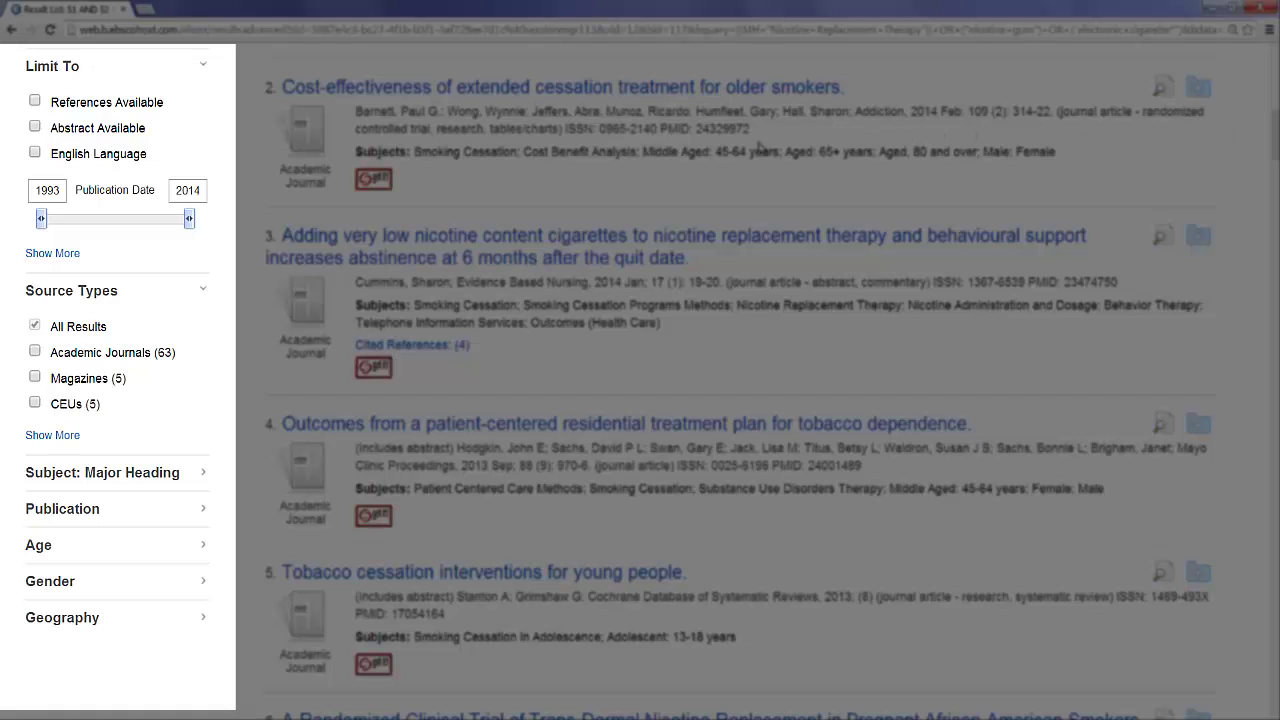
Step: Limit S7 to age groups Child: 6-12 years and Adolescent: 13-18 years, producing S8 with 8 results
{"action": "left_click", "coordinate": [52, 254]}
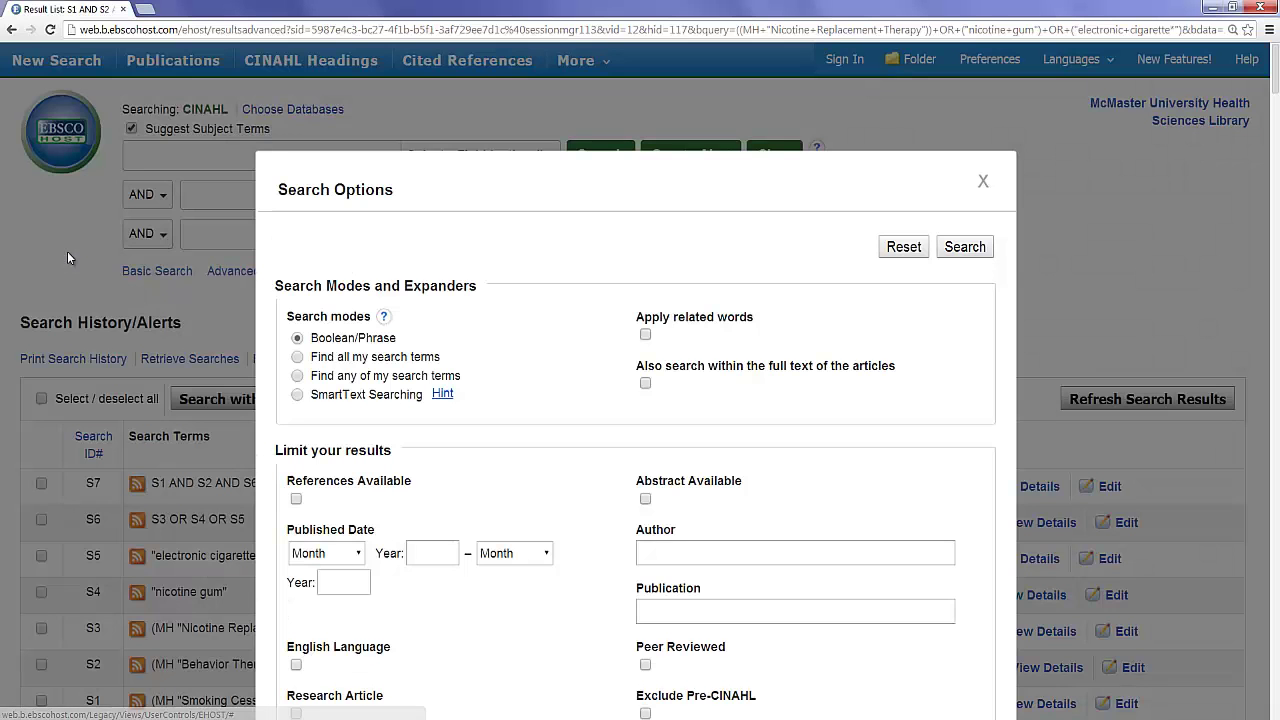
{"action": "scroll", "coordinate": [1010, 275], "scroll_direction": "down", "scroll_amount": 3}
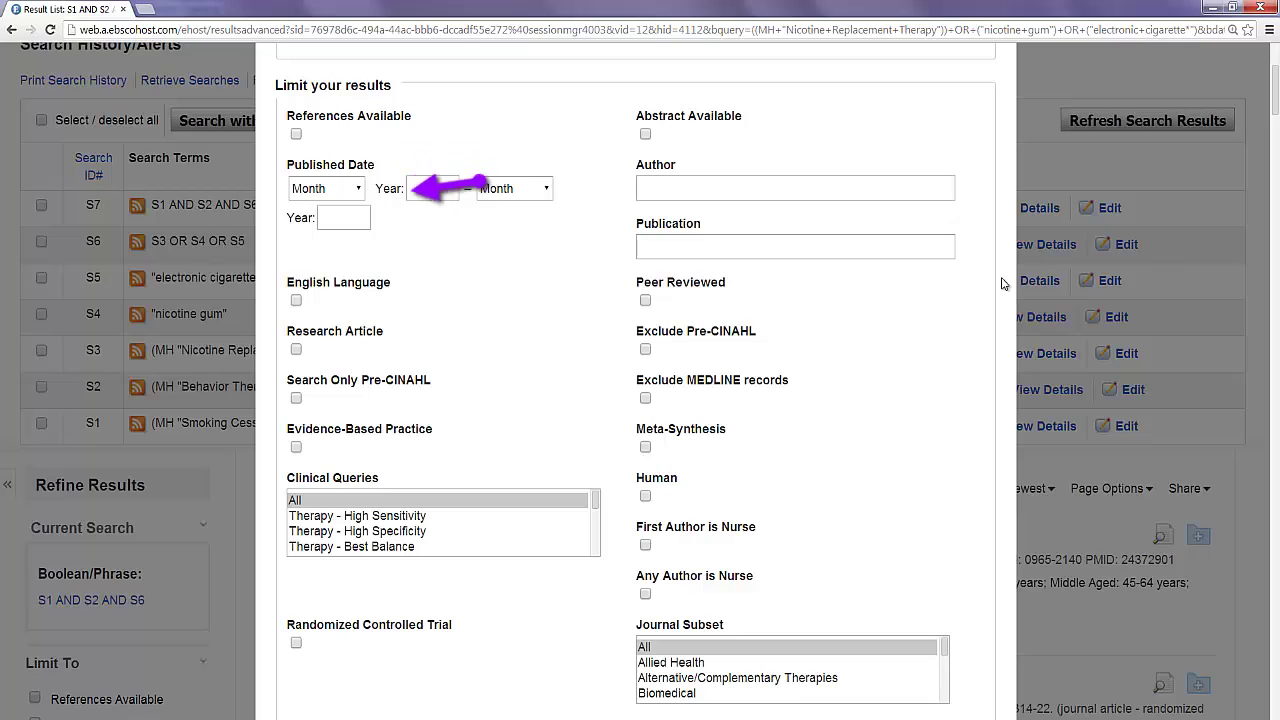
{"action": "scroll", "coordinate": [1001, 284], "scroll_direction": "down", "scroll_amount": 1}
{"action": "scroll", "coordinate": [1001, 284], "scroll_direction": "down", "scroll_amount": 6}
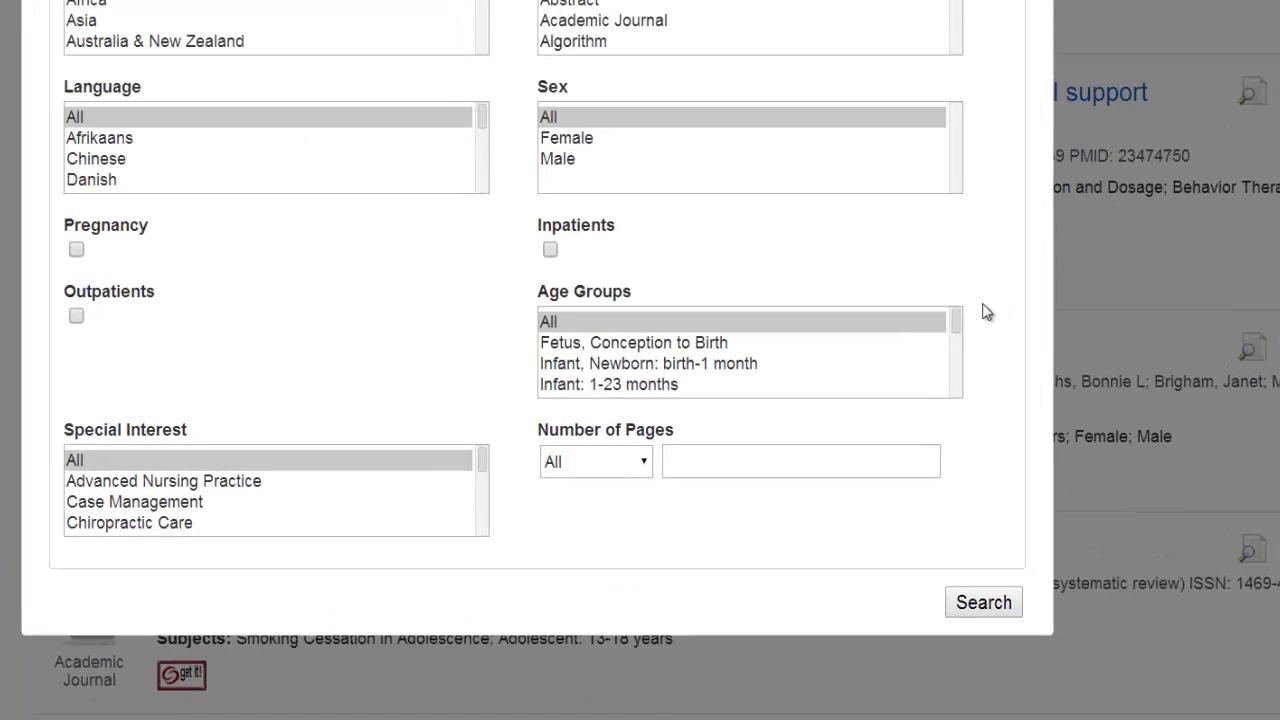
{"action": "left_click_drag", "start_coordinate": [954, 327], "coordinate": [959, 348]}
{"action": "left_click_drag", "start_coordinate": [985, 248], "coordinate": [981, 259]}
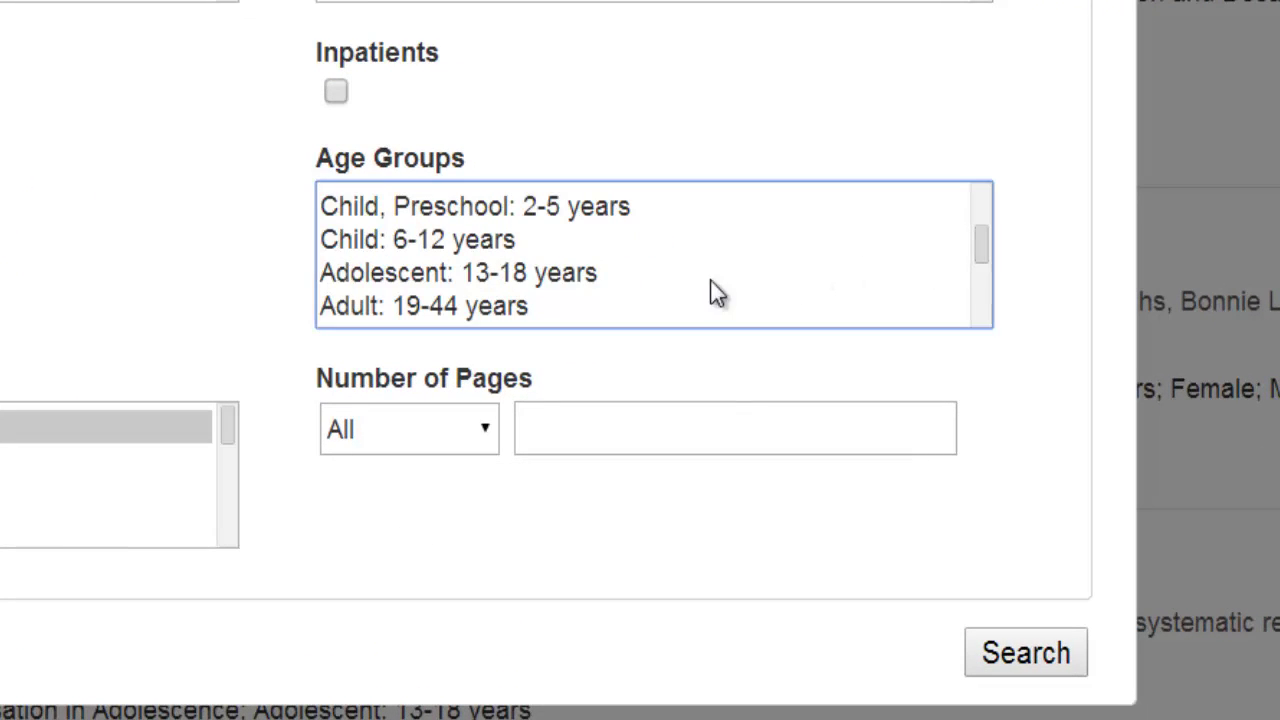
{"action": "left_click", "coordinate": [483, 274]}
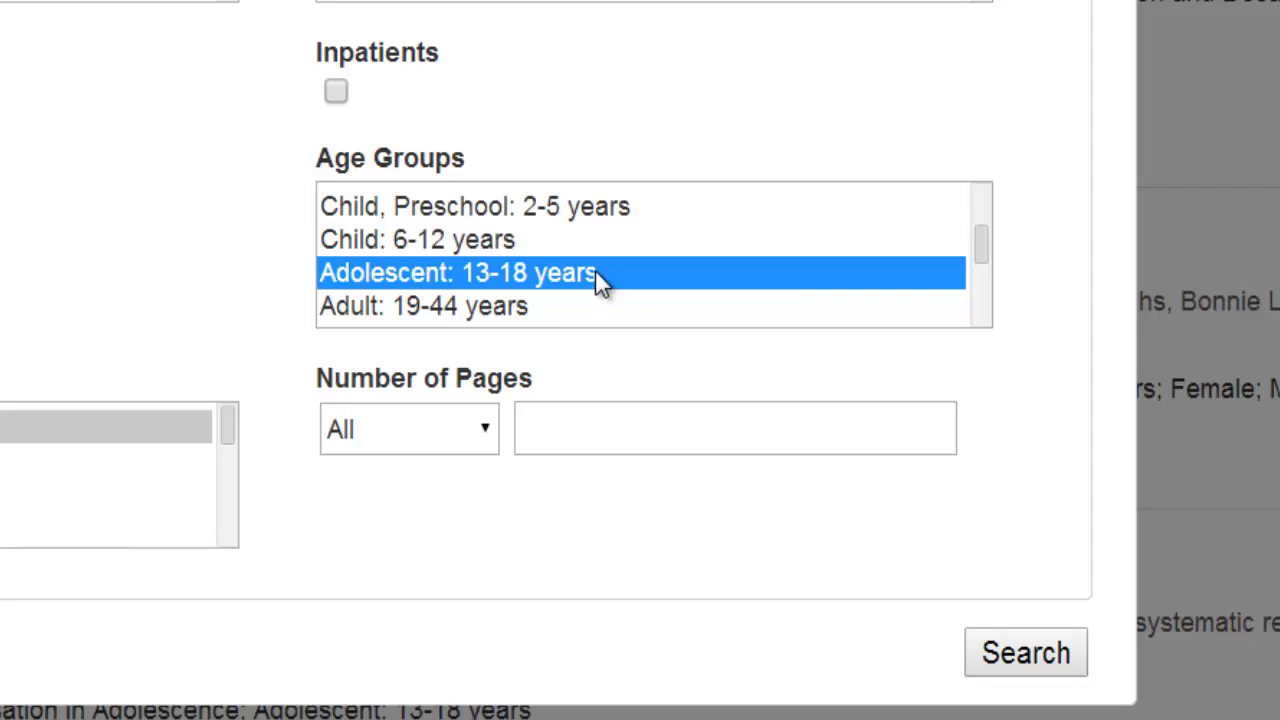
{"action": "left_click", "coordinate": [544, 240], "text": "ctrl"}
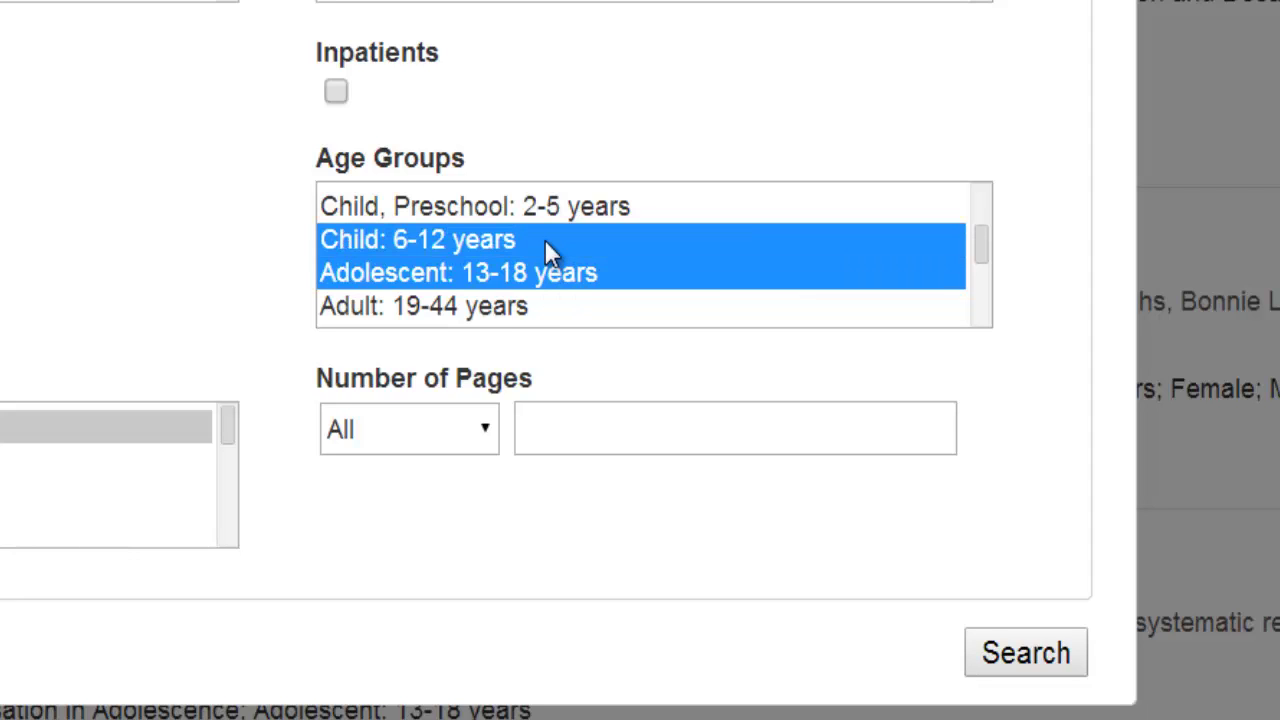
{"action": "left_click", "coordinate": [1013, 655]}
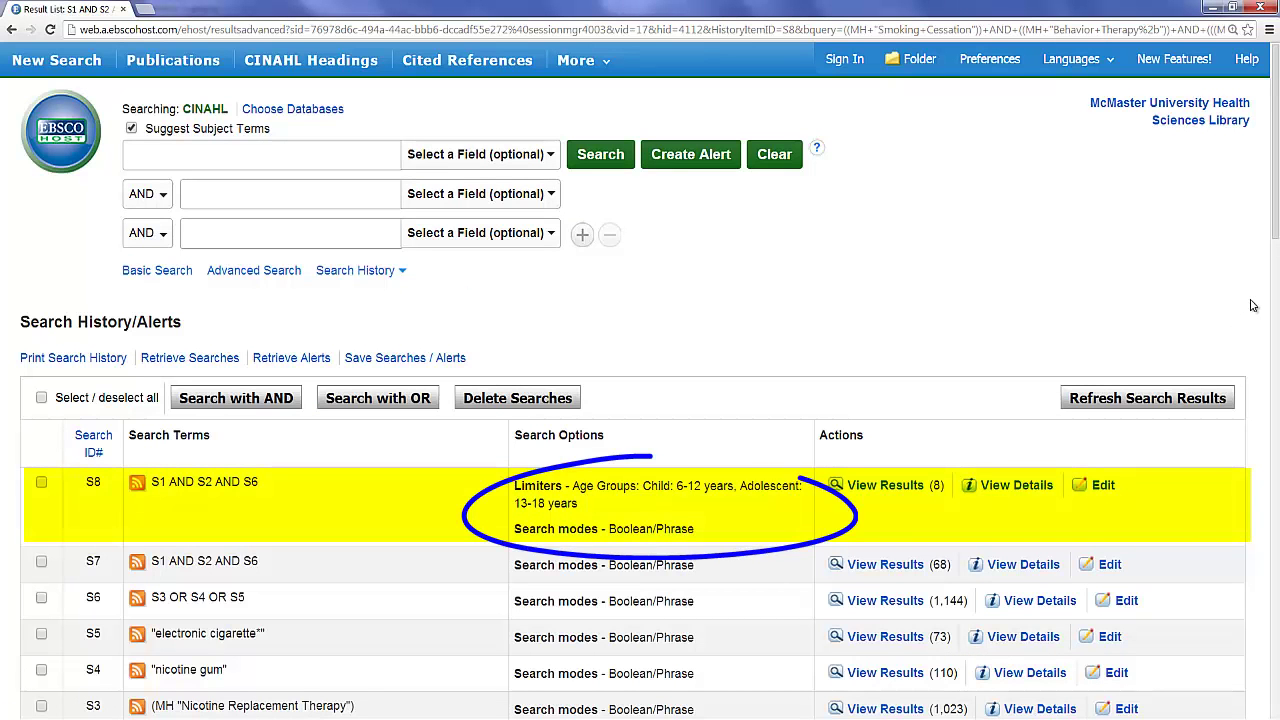
{"action": "scroll", "coordinate": [1253, 305], "scroll_direction": "down", "scroll_amount": 1}
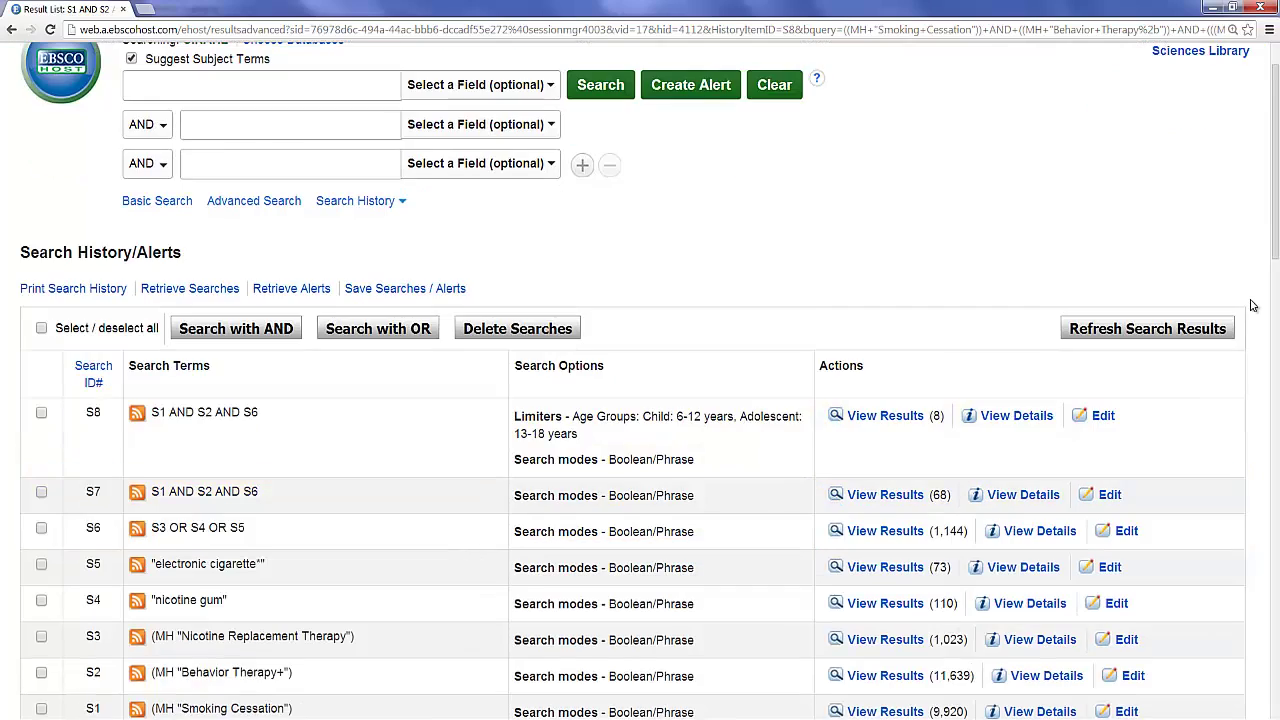
{"action": "scroll", "coordinate": [1253, 305], "scroll_direction": "down", "scroll_amount": 5}
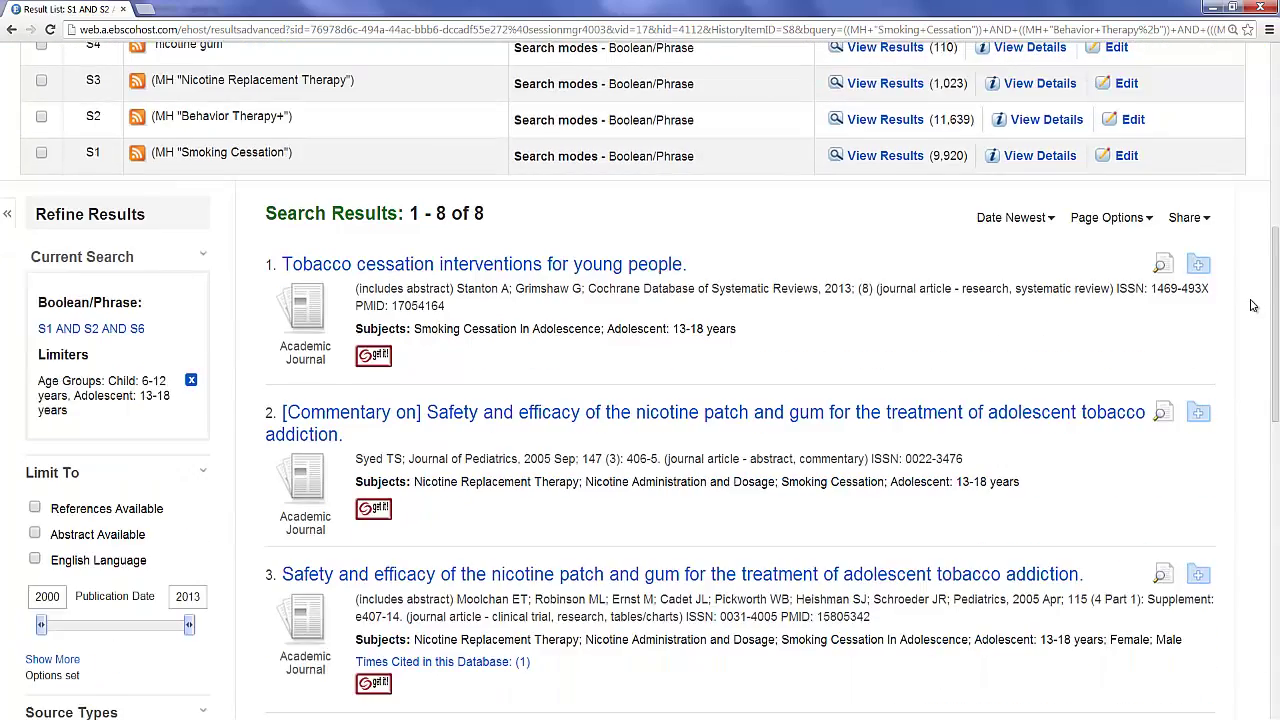
{"action": "scroll", "coordinate": [1253, 305], "scroll_direction": "down", "scroll_amount": 1}
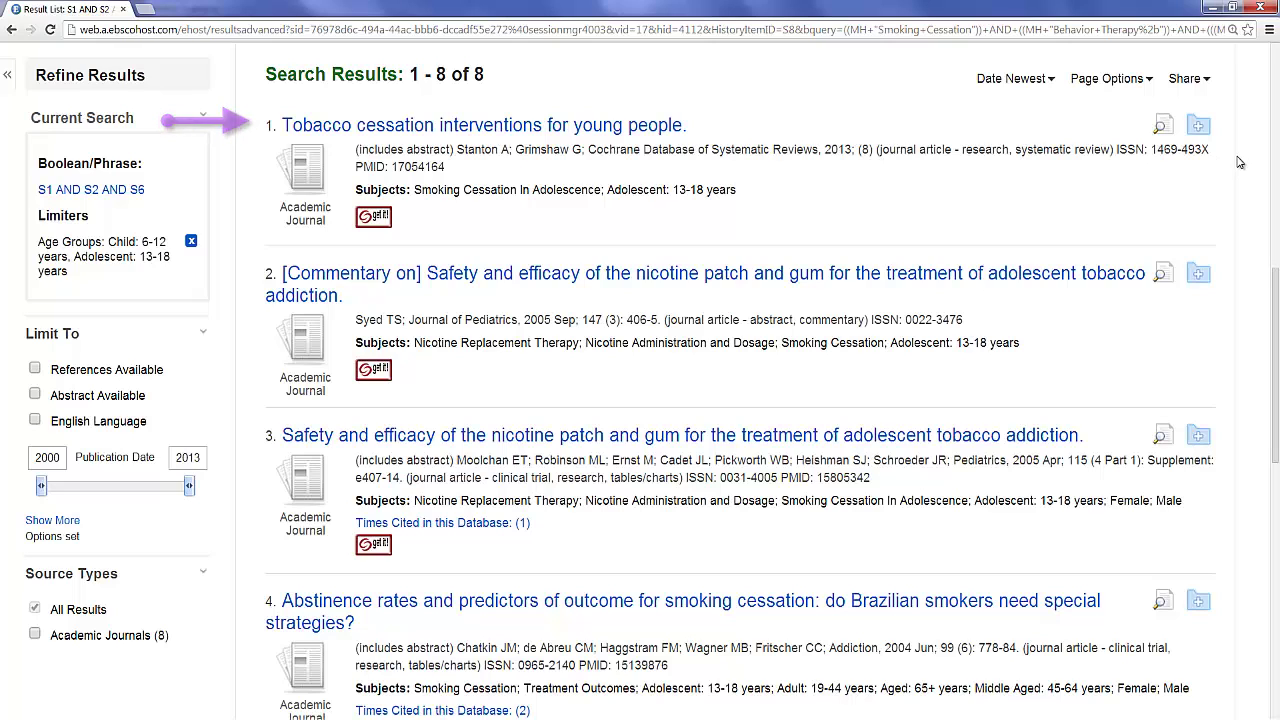
{"action": "mouse_move", "coordinate": [1168, 130]}
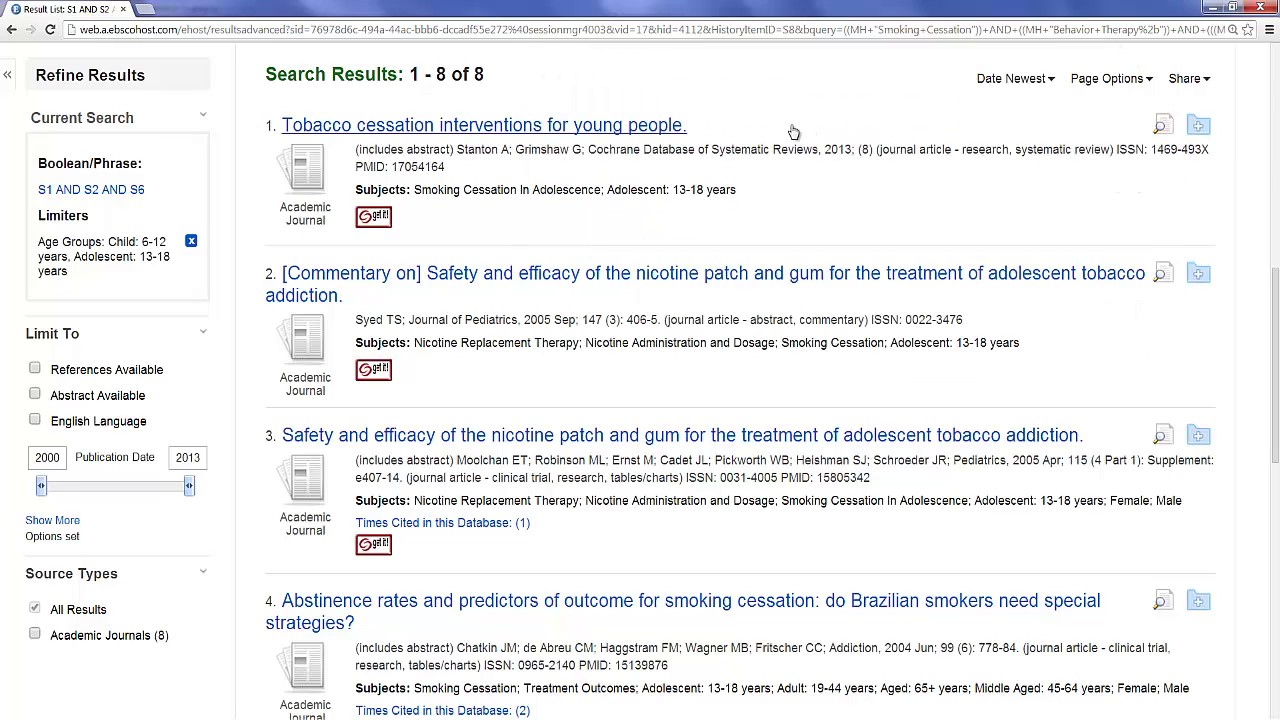
Step: Open the first result's Detailed Record and its get it! link to McMaster's Wiley full-text options
{"action": "left_click", "coordinate": [642, 128]}
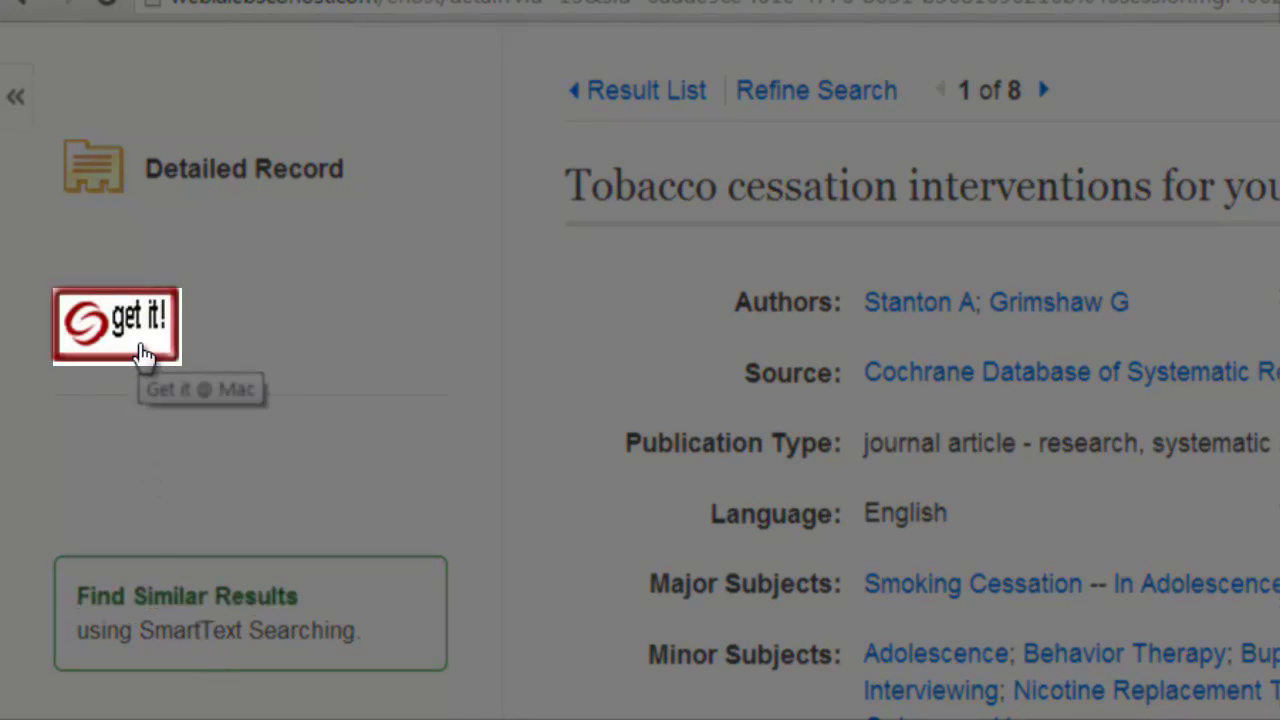
{"action": "left_click", "coordinate": [140, 350]}
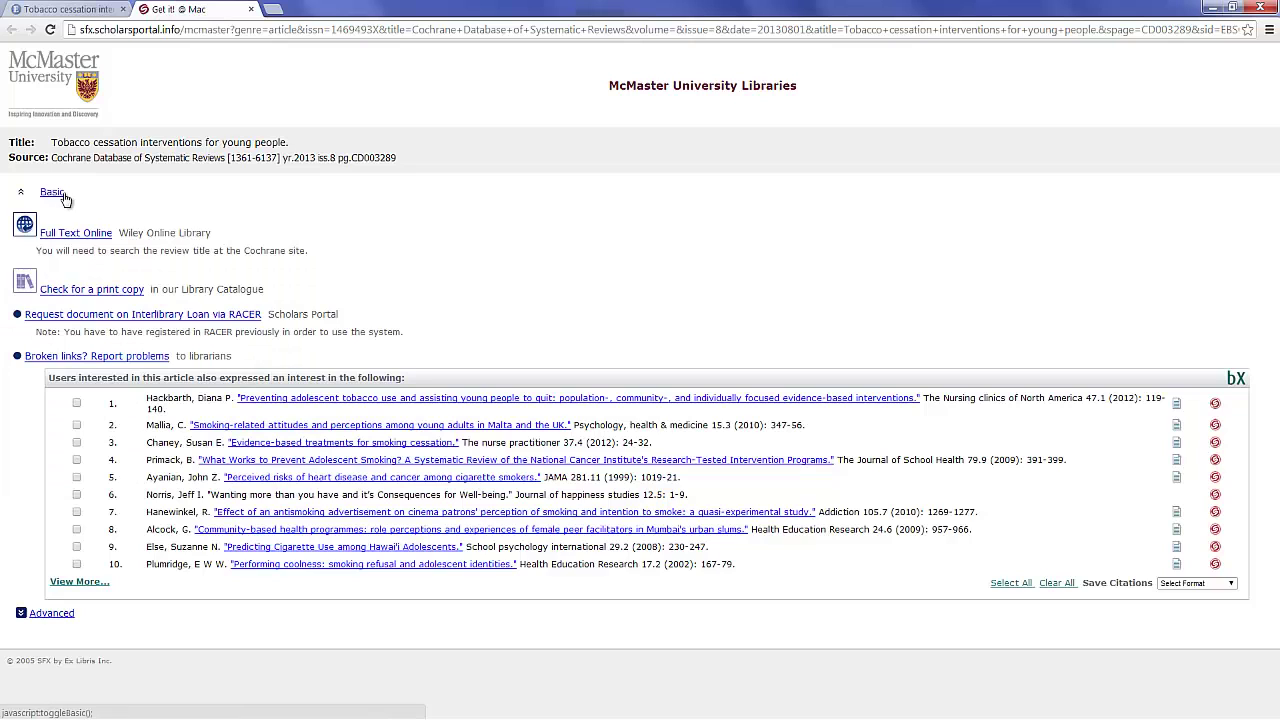